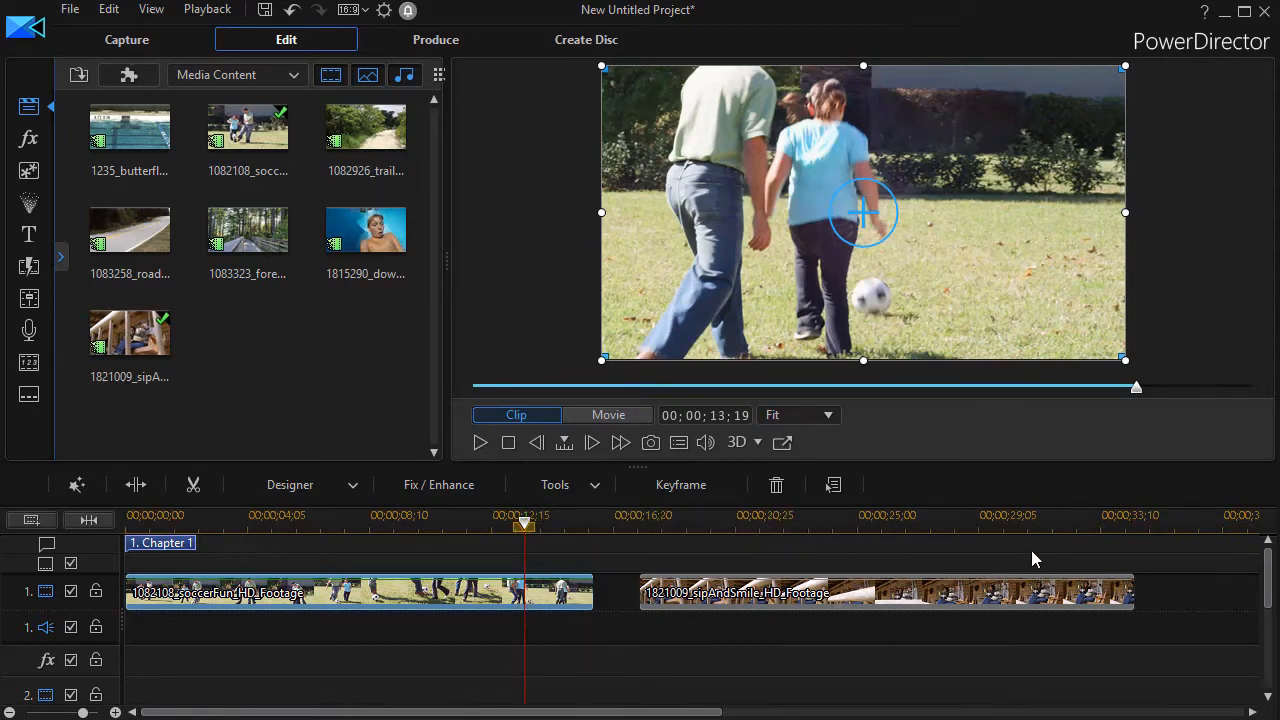
Open the soccer clip for single trimming and set its in position to 00;00;03;07 and out position to 00;00;11;24.
left_click(1006, 520)
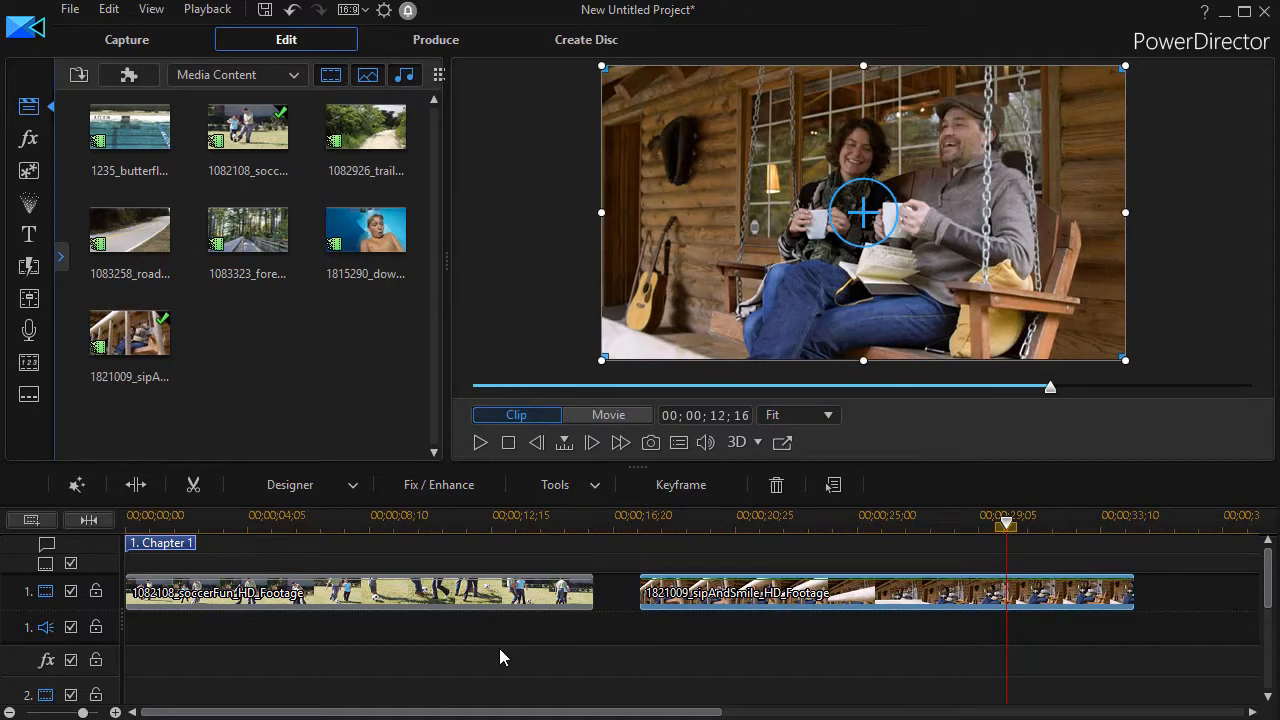
left_click(477, 594)
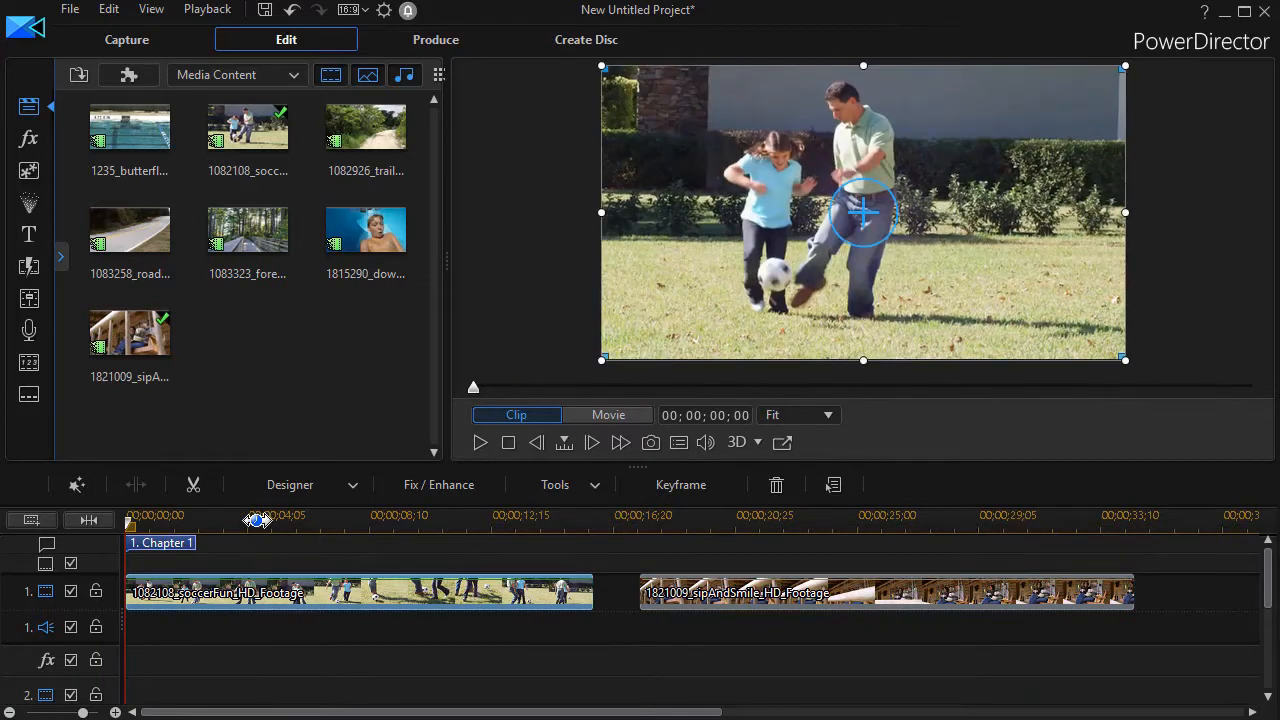
left_click(195, 487)
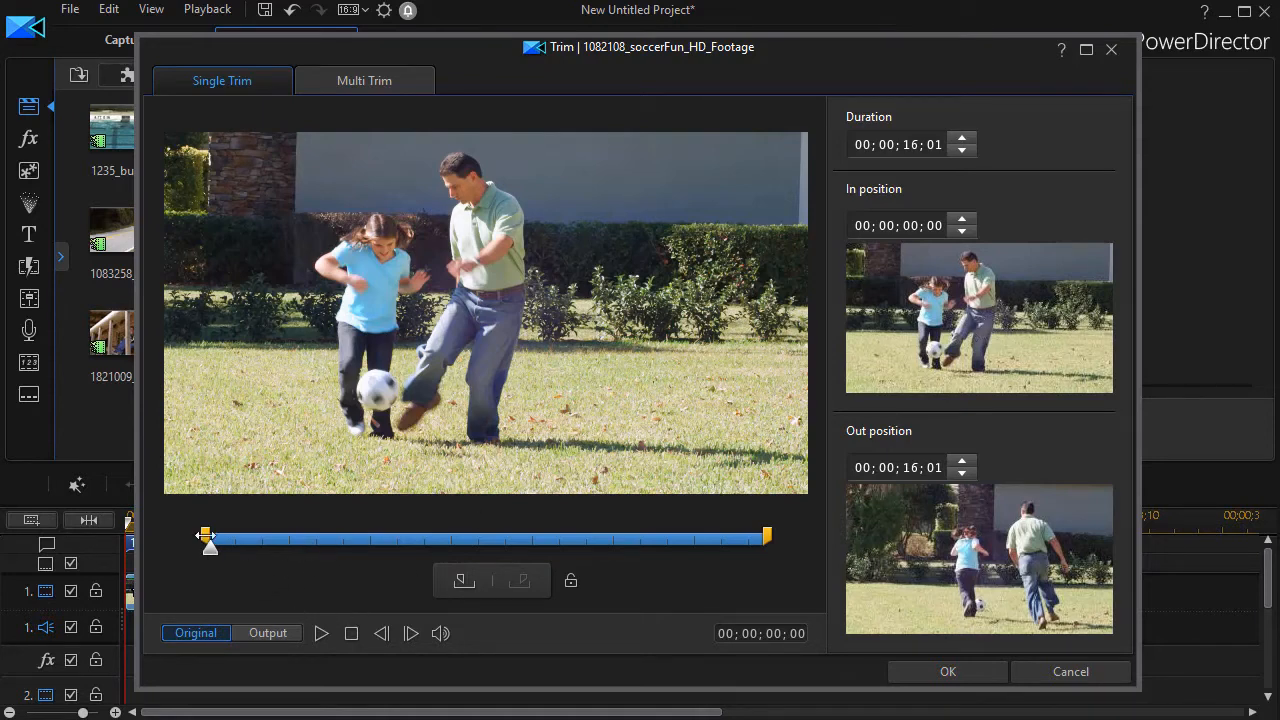
left_click_drag(205, 536, 325, 557)
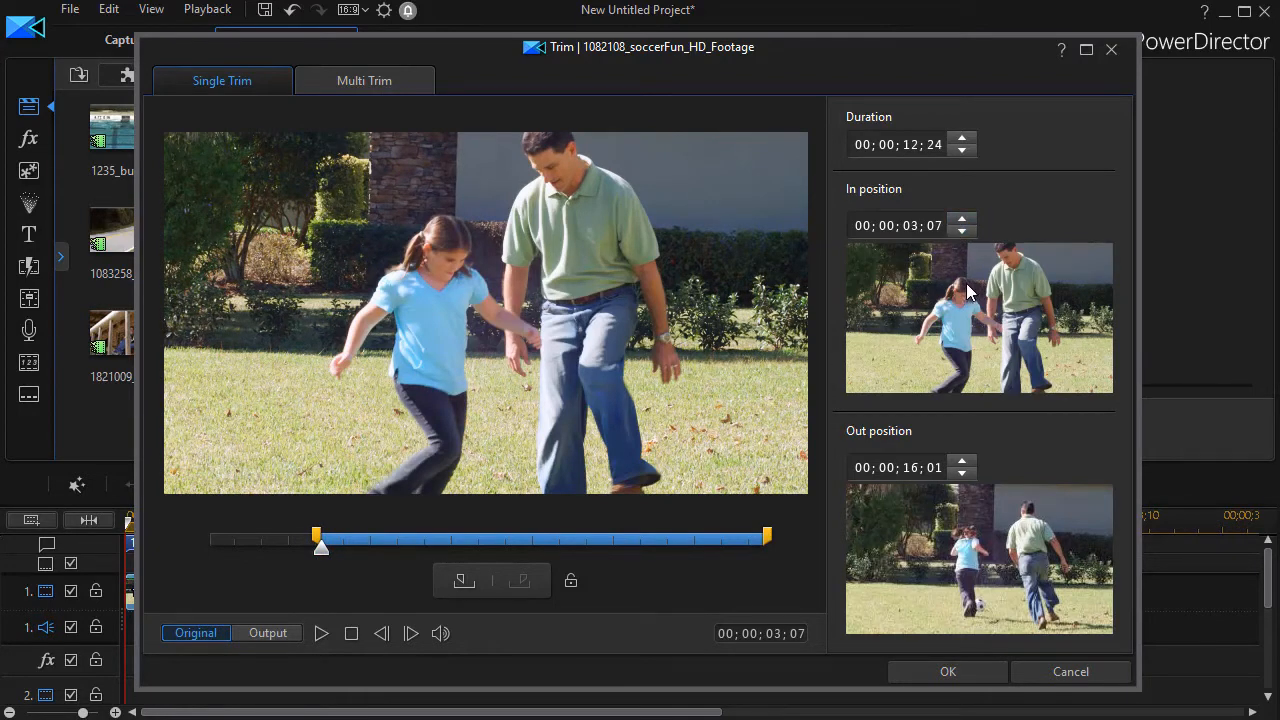
left_click_drag(768, 535, 616, 546)
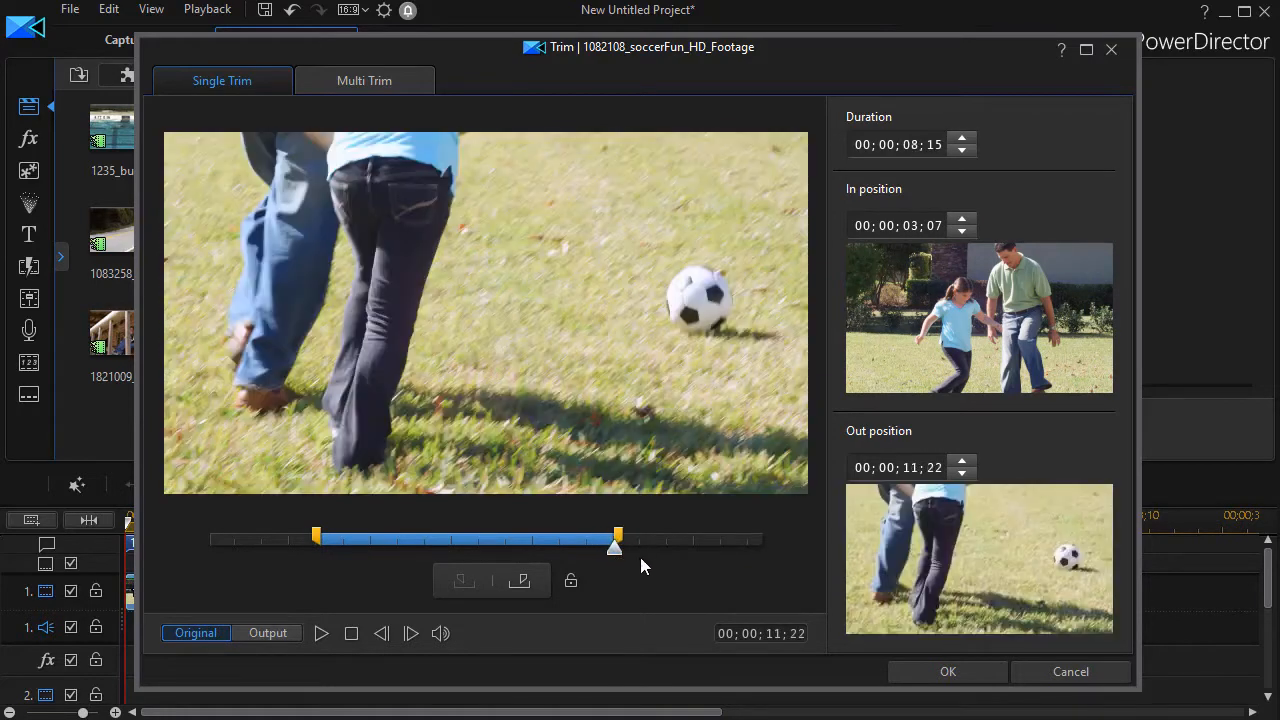
left_click(962, 461)
left_click(964, 461)
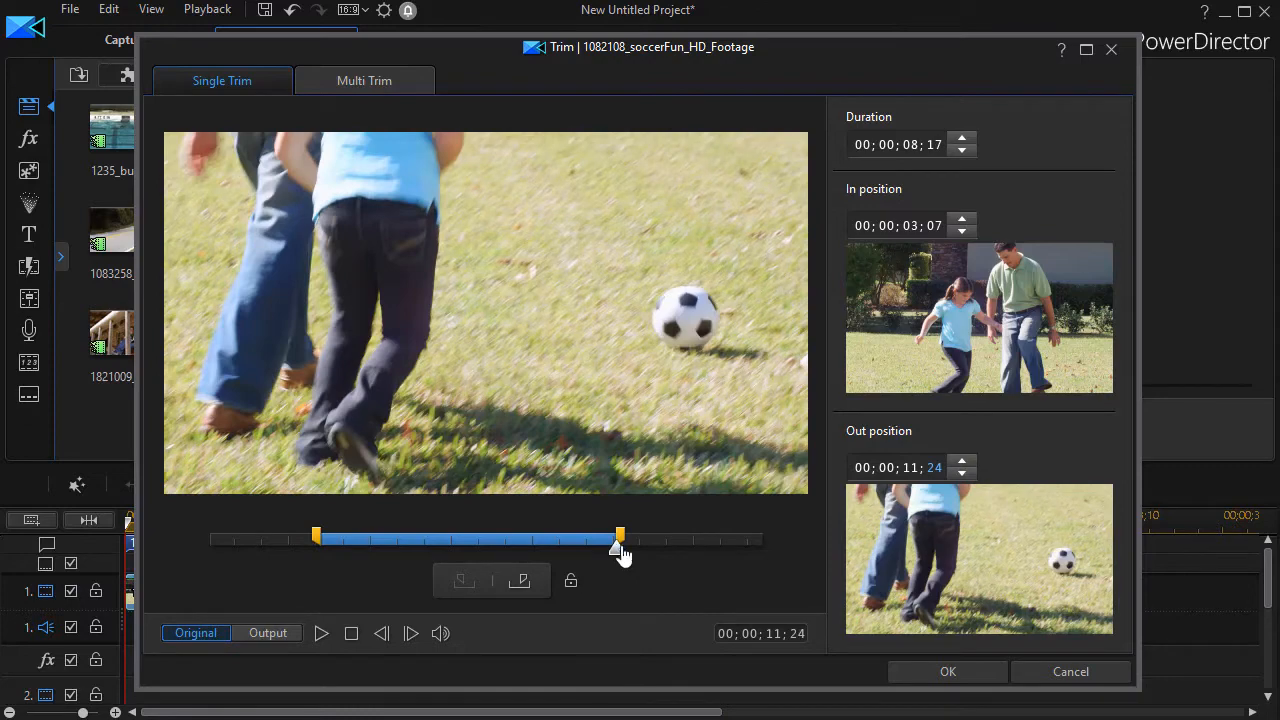
Scrub through the soccer footage inside and outside the trim range, lock the trim duration and apply the trim.
mouse_move(615, 549)
left_mouse_down()
mouse_move(400, 551)
mouse_move(425, 562)
left_mouse_up()
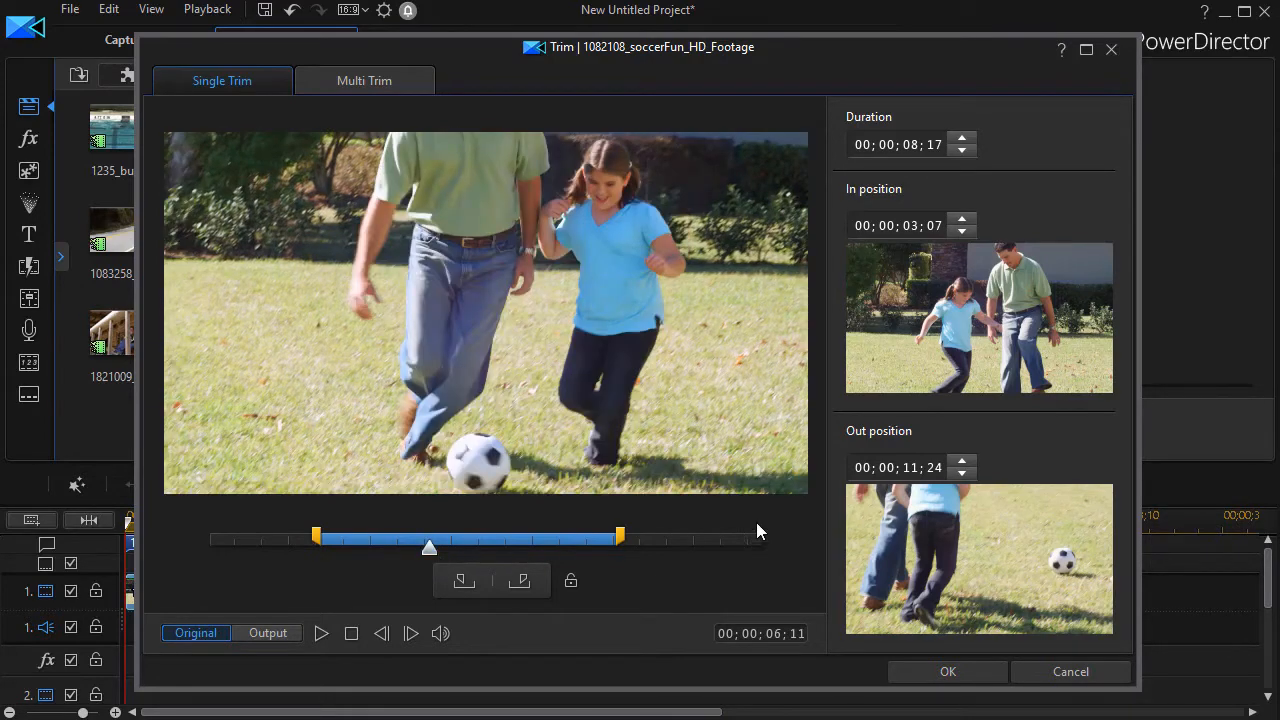
mouse_move(432, 562)
left_mouse_down()
mouse_move(309, 560)
mouse_move(704, 557)
left_mouse_up()
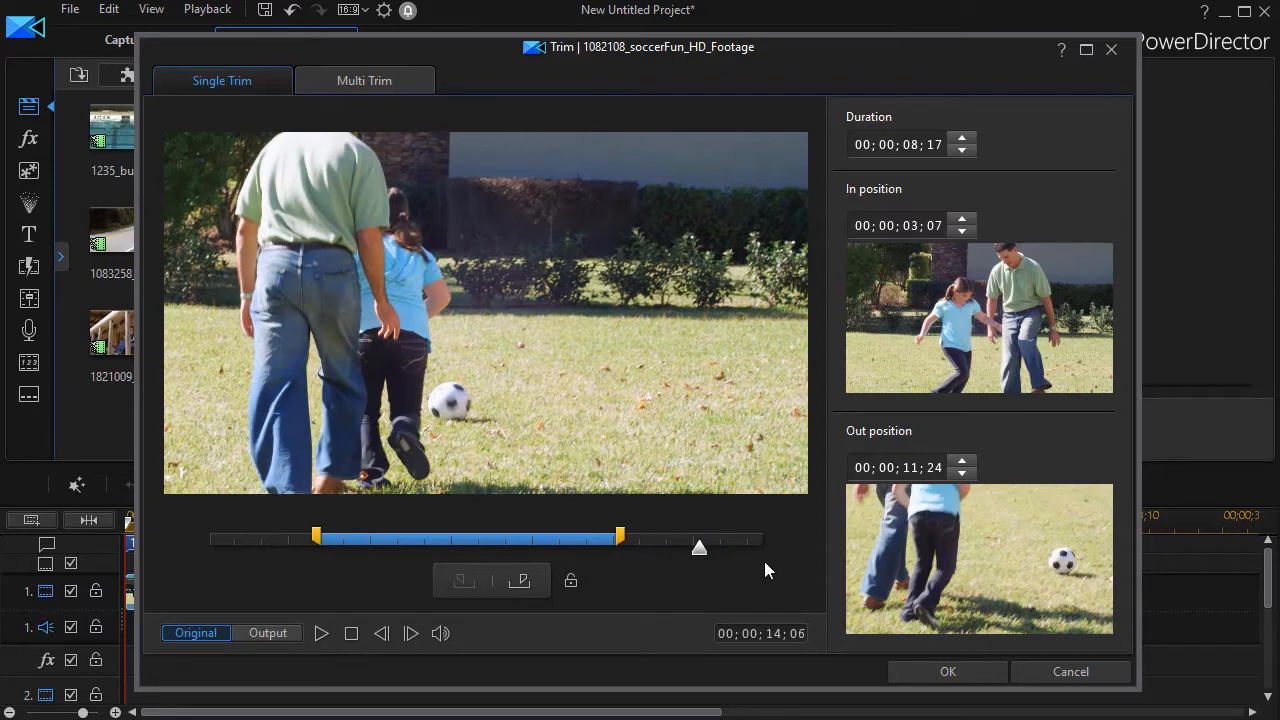
left_click_drag(700, 552, 683, 560)
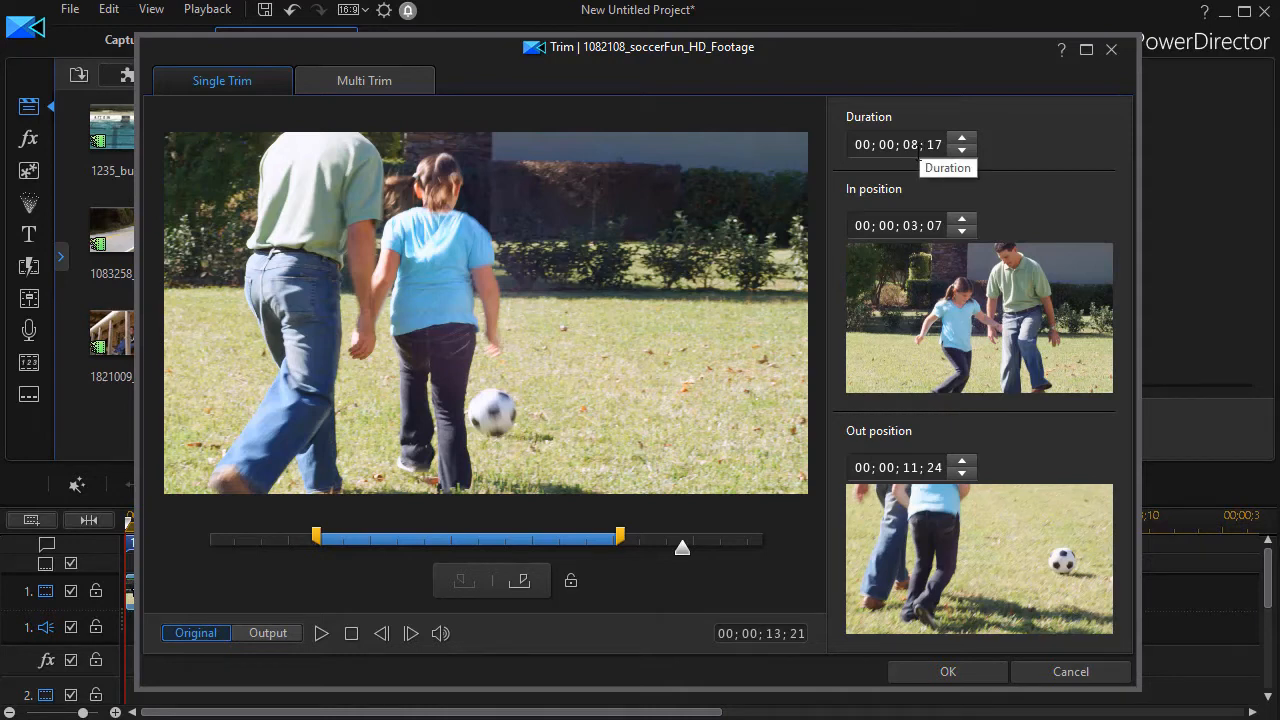
left_click(571, 580)
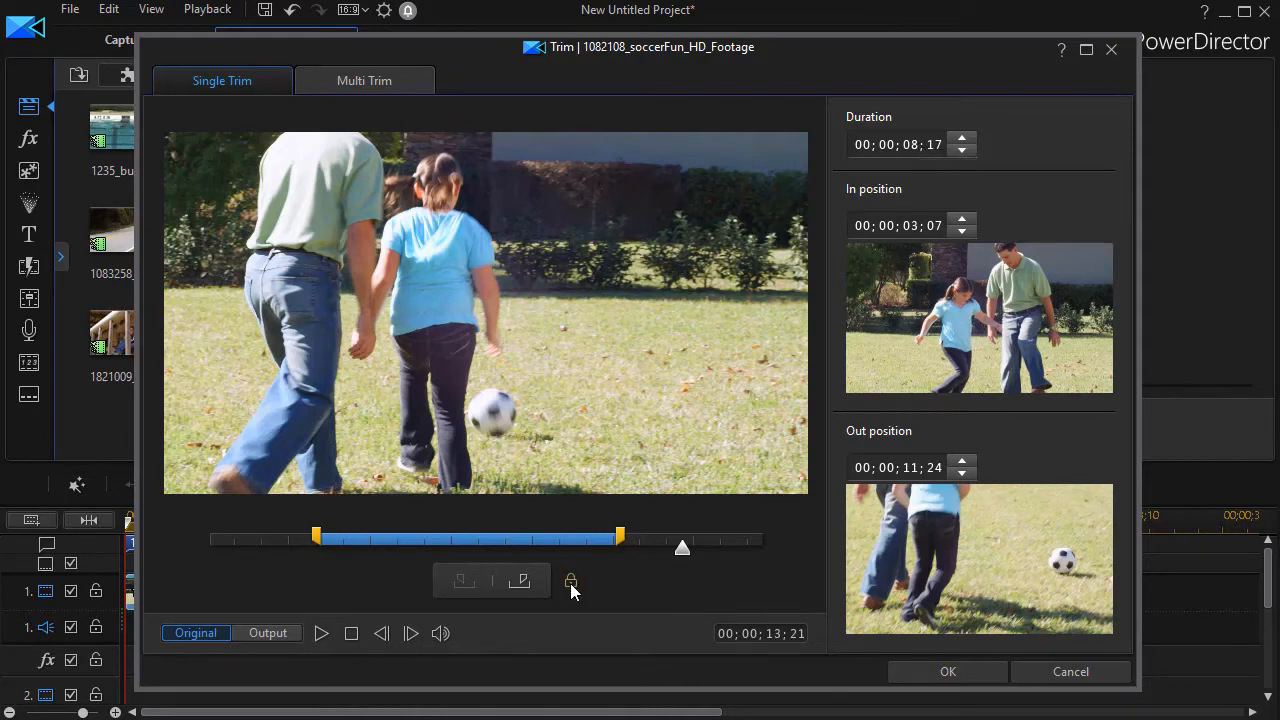
left_click(915, 672)
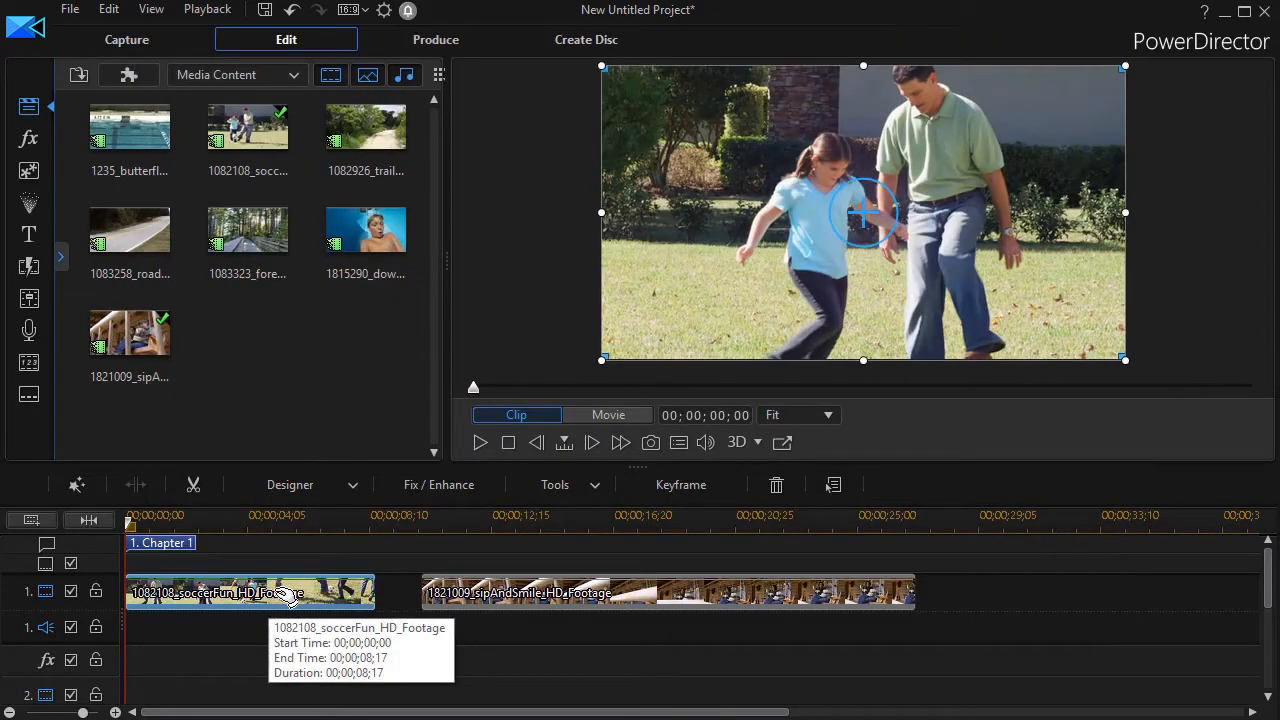
Shorten the soccer clip from its end on the timeline to 00;00;06;10 and extend it back out to 00;00;09;02.
left_click_drag(372, 598, 310, 600)
left_click(360, 612)
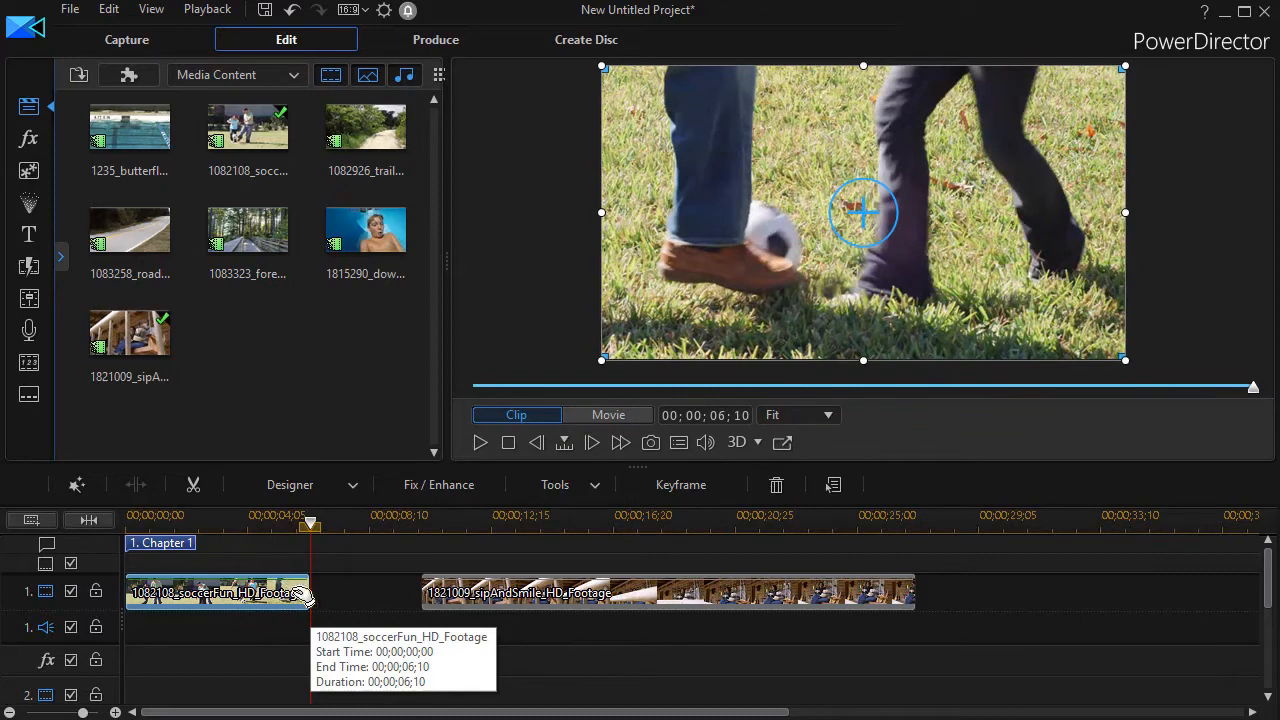
left_click_drag(308, 597, 389, 598)
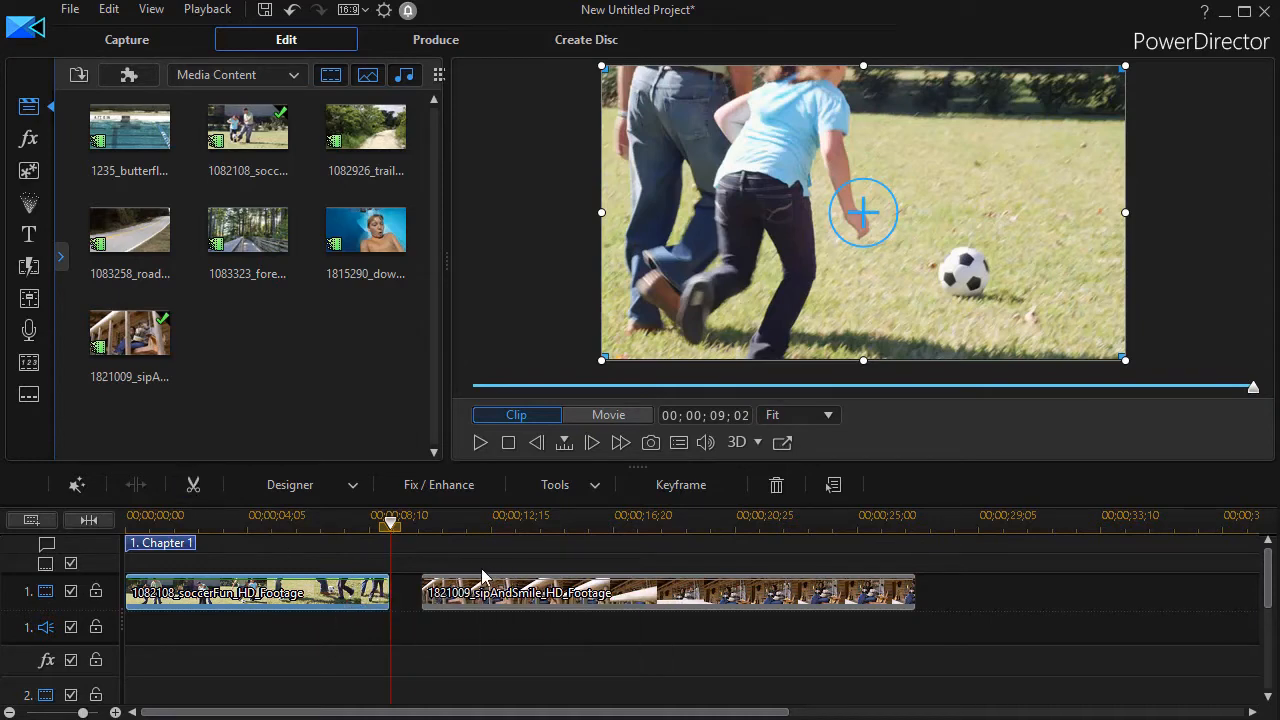
Split the sipAndSmile clip at clip time 00;00;14;09 and delete the piece after the split.
left_click(660, 598)
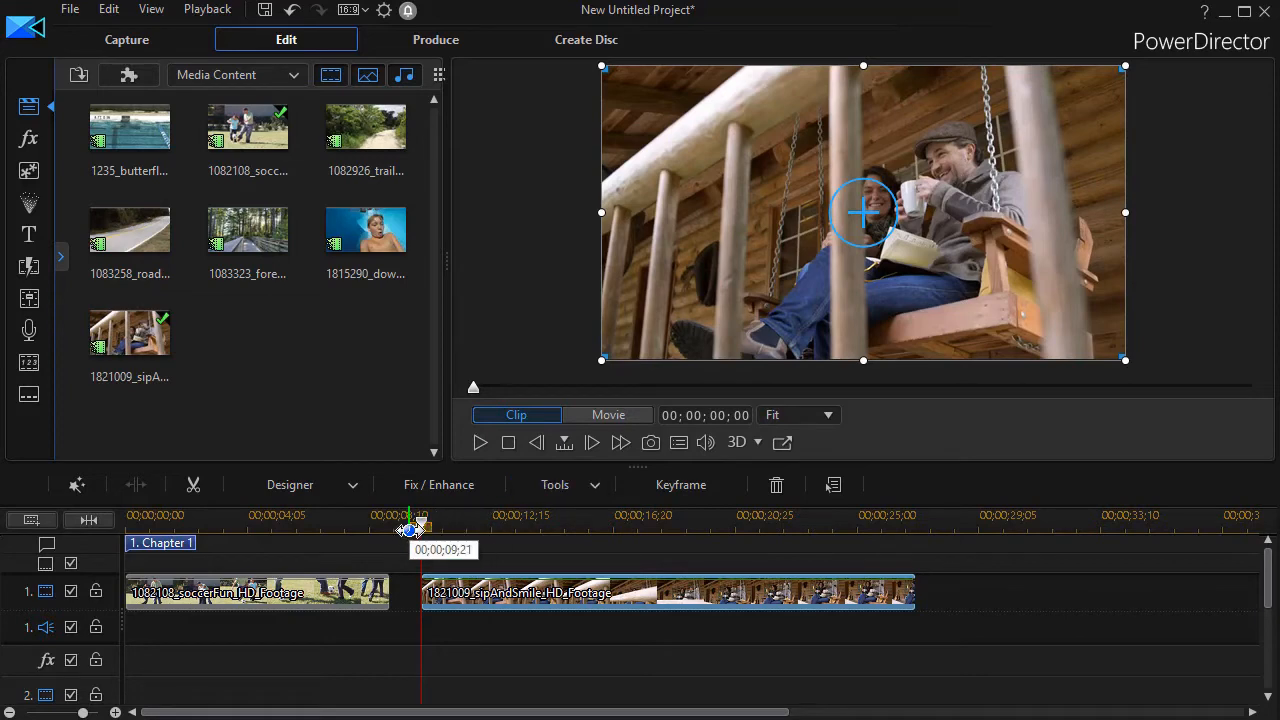
left_click_drag(423, 523, 836, 535)
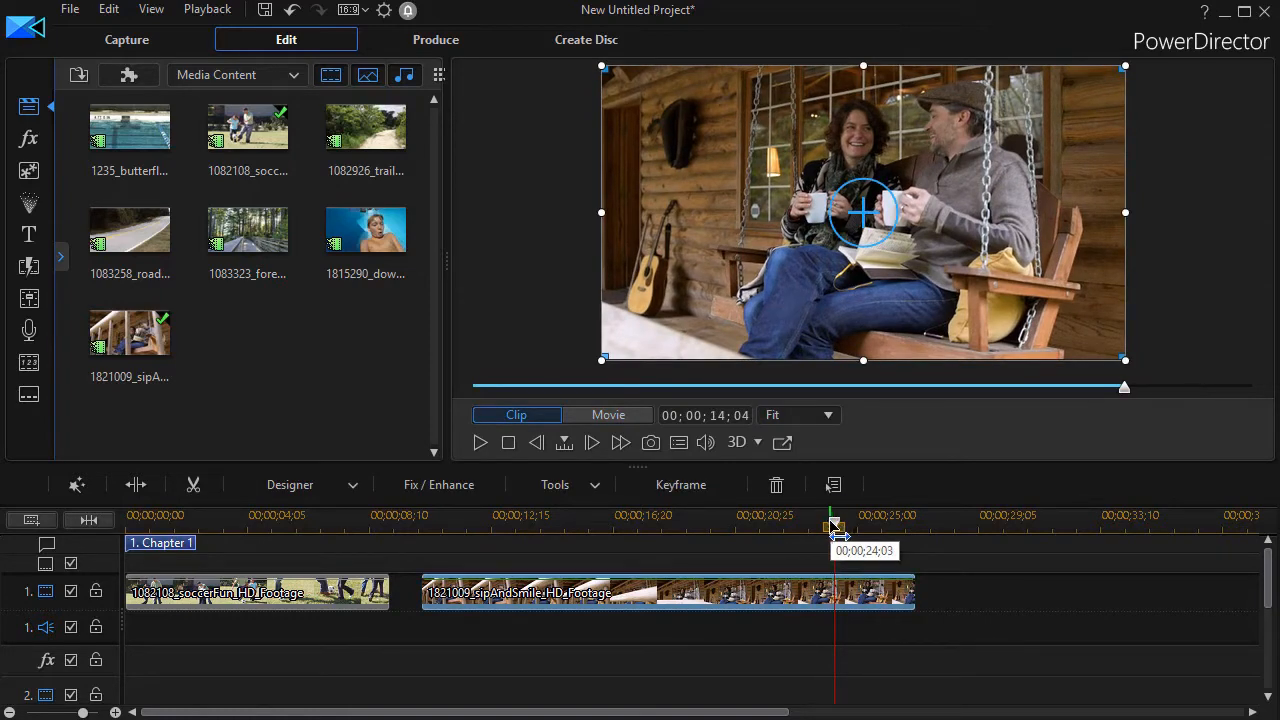
left_click(593, 445)
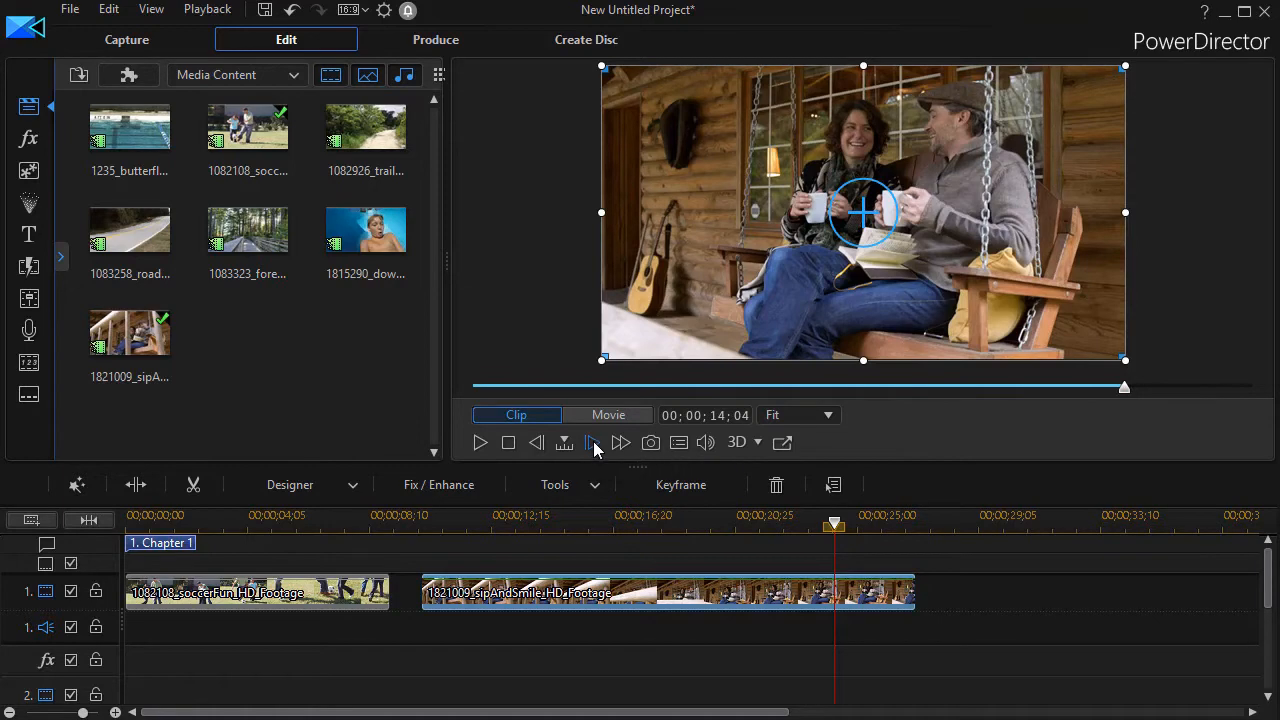
left_click(536, 441)
key("period")
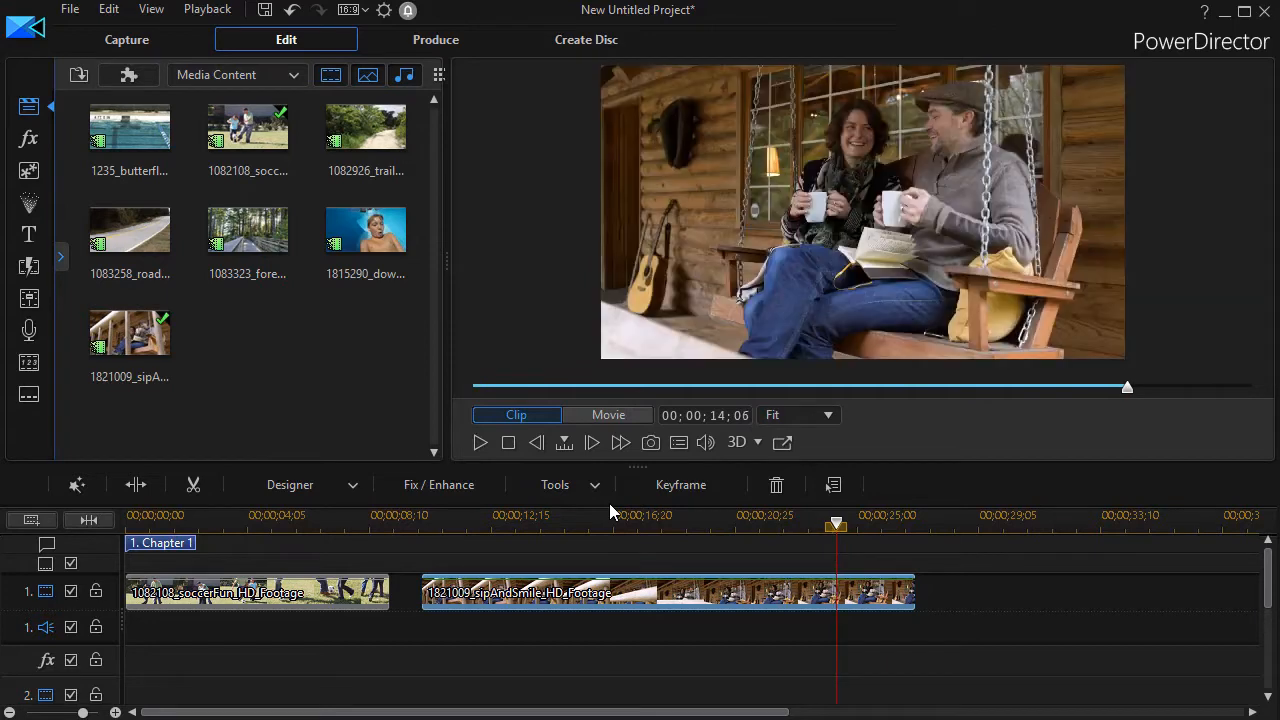
key("period")
key("period")
key("period")
key("period")
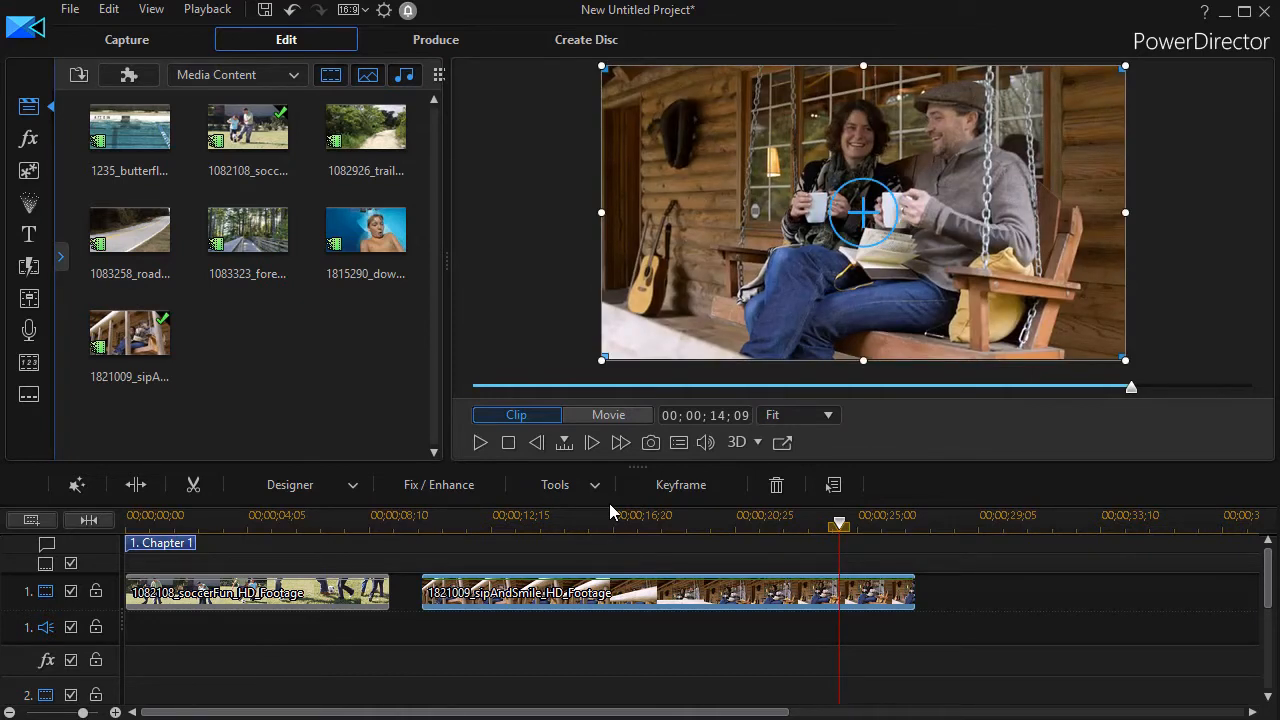
key("ctrl+t")
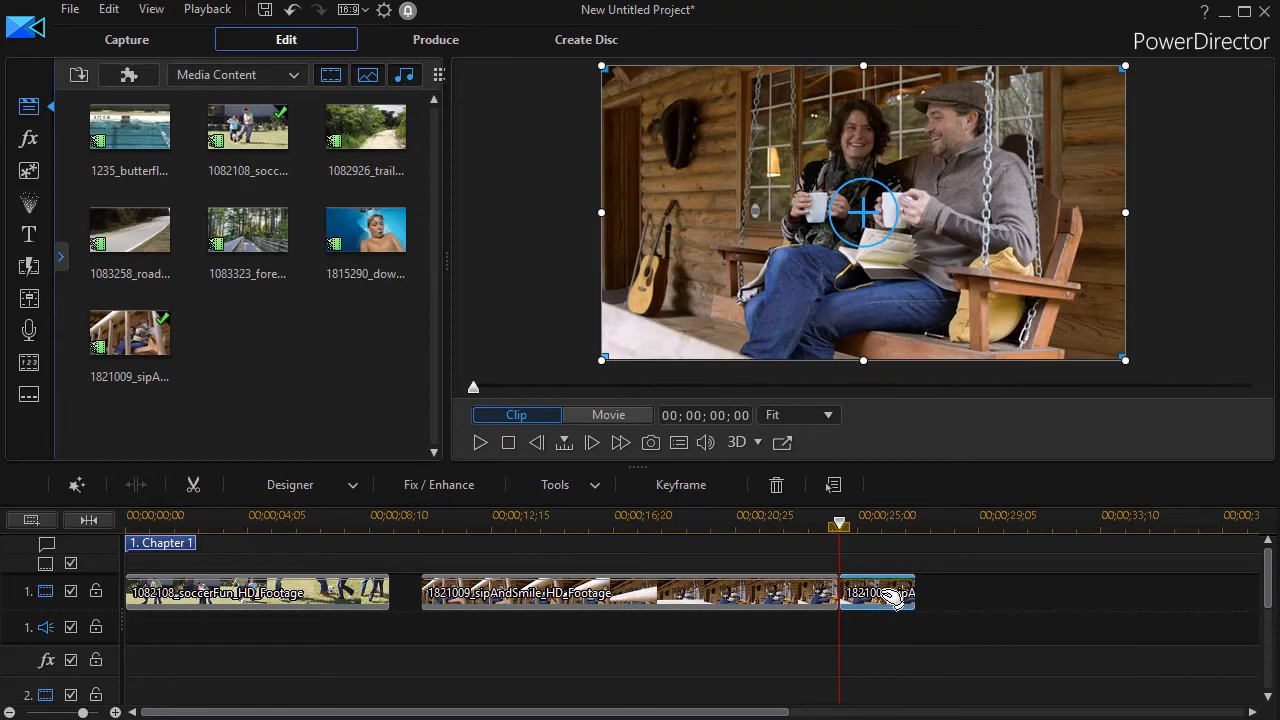
key("Delete")
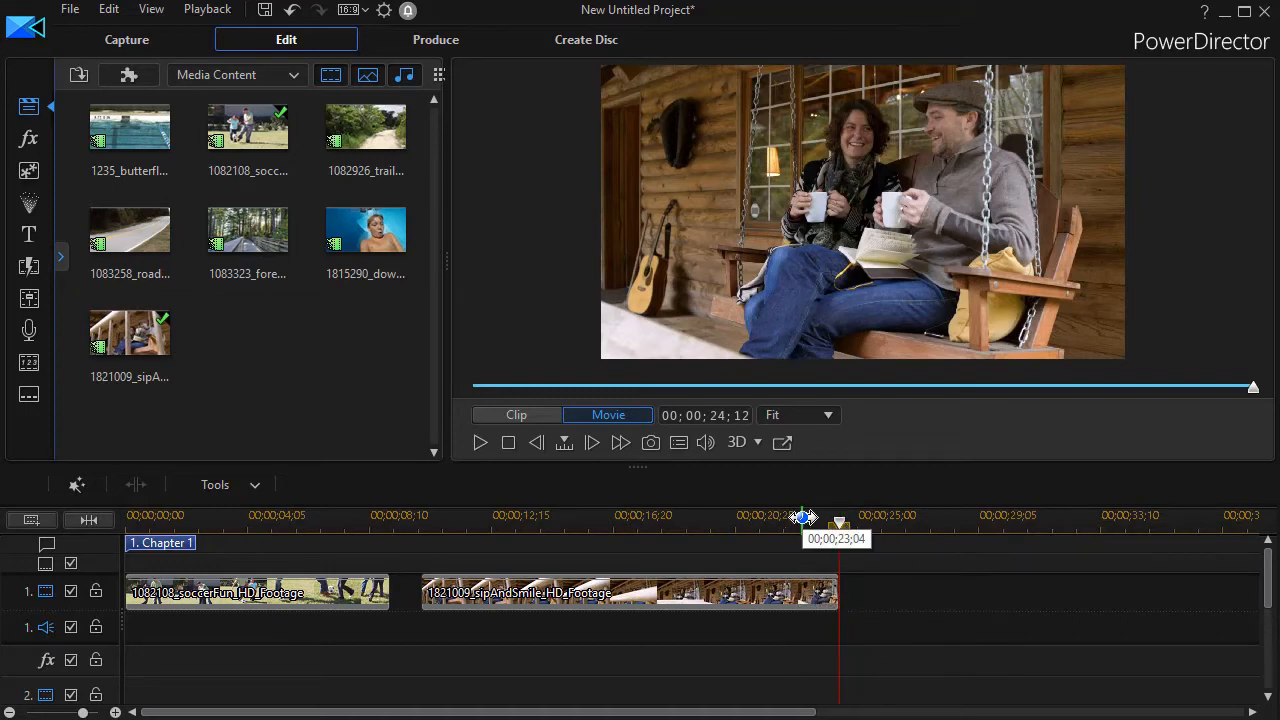
Extend the sipAndSmile clip's end to its full footage at 00;00;27;01 and trim its start to 00;00;11;23 on the timeline.
left_click_drag(838, 525, 686, 525)
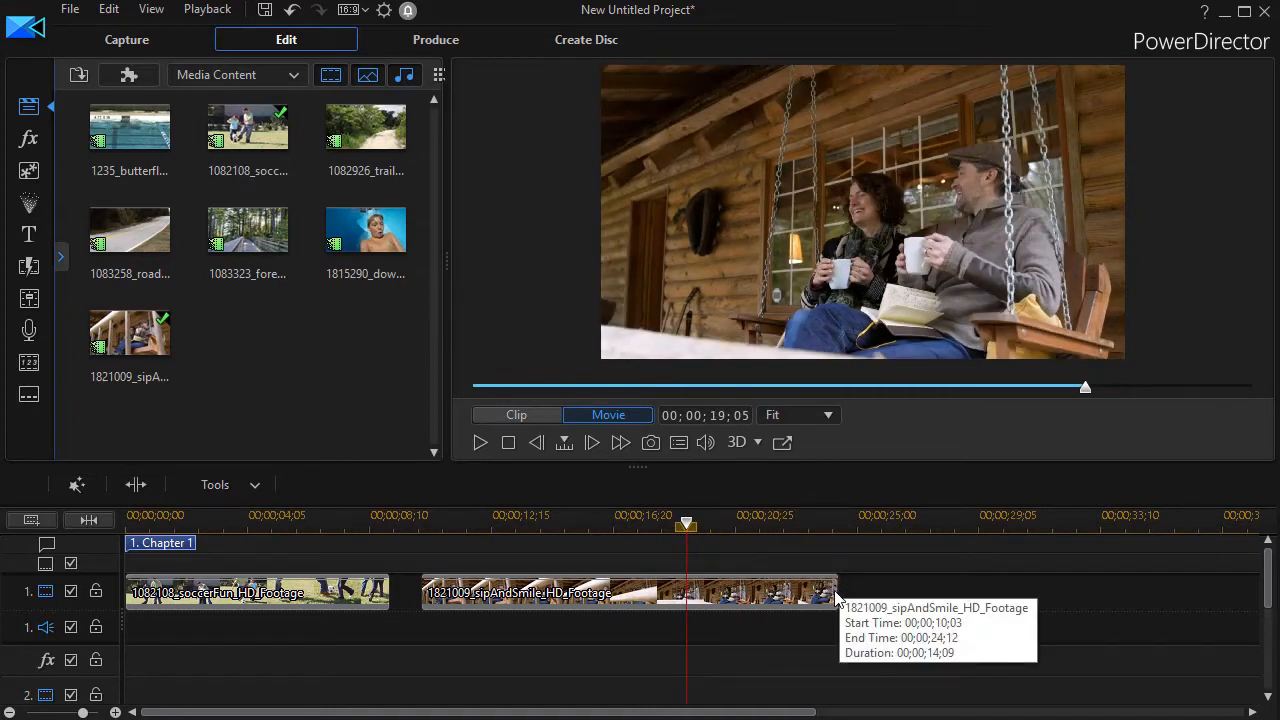
left_click(836, 597)
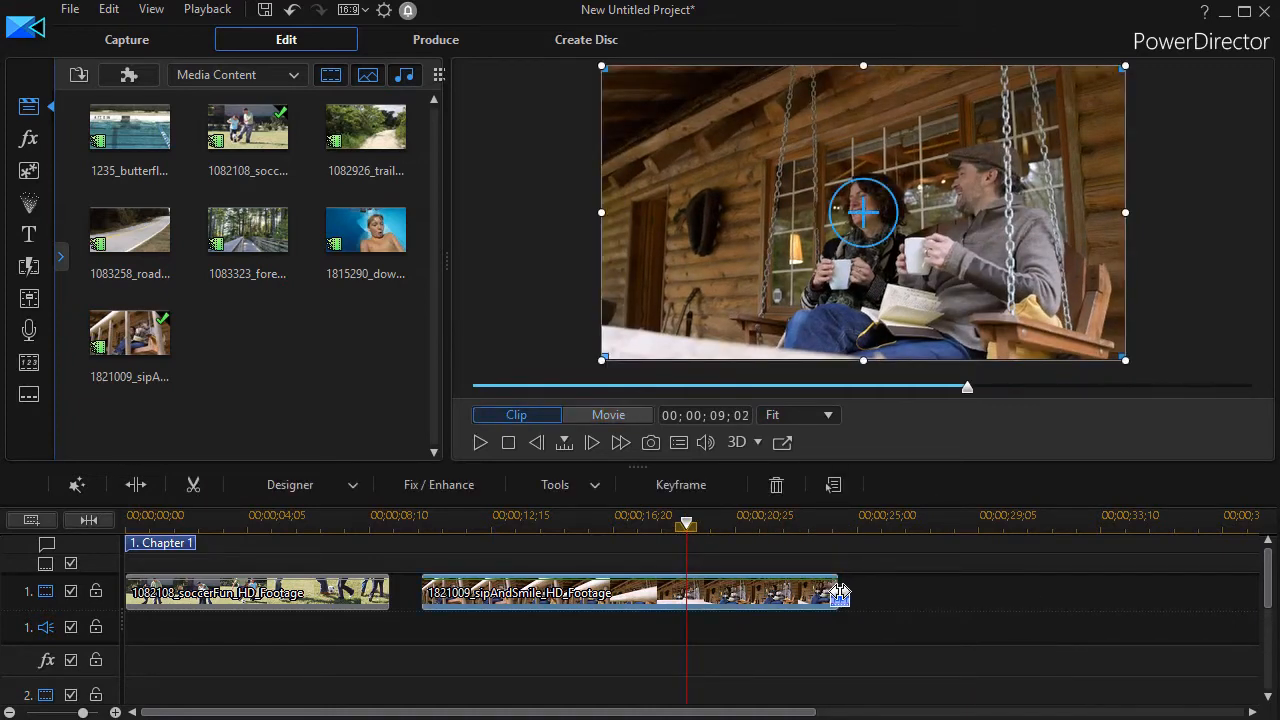
left_click_drag(838, 594, 969, 598)
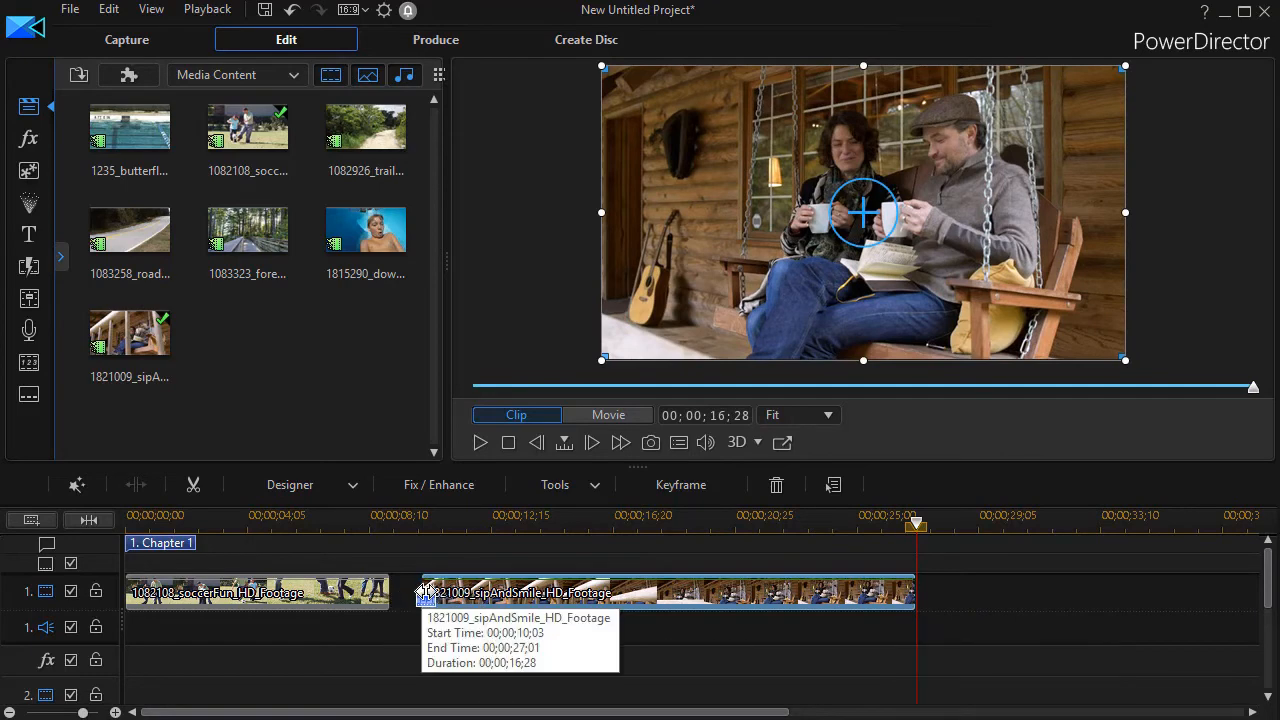
left_click_drag(424, 593, 470, 600)
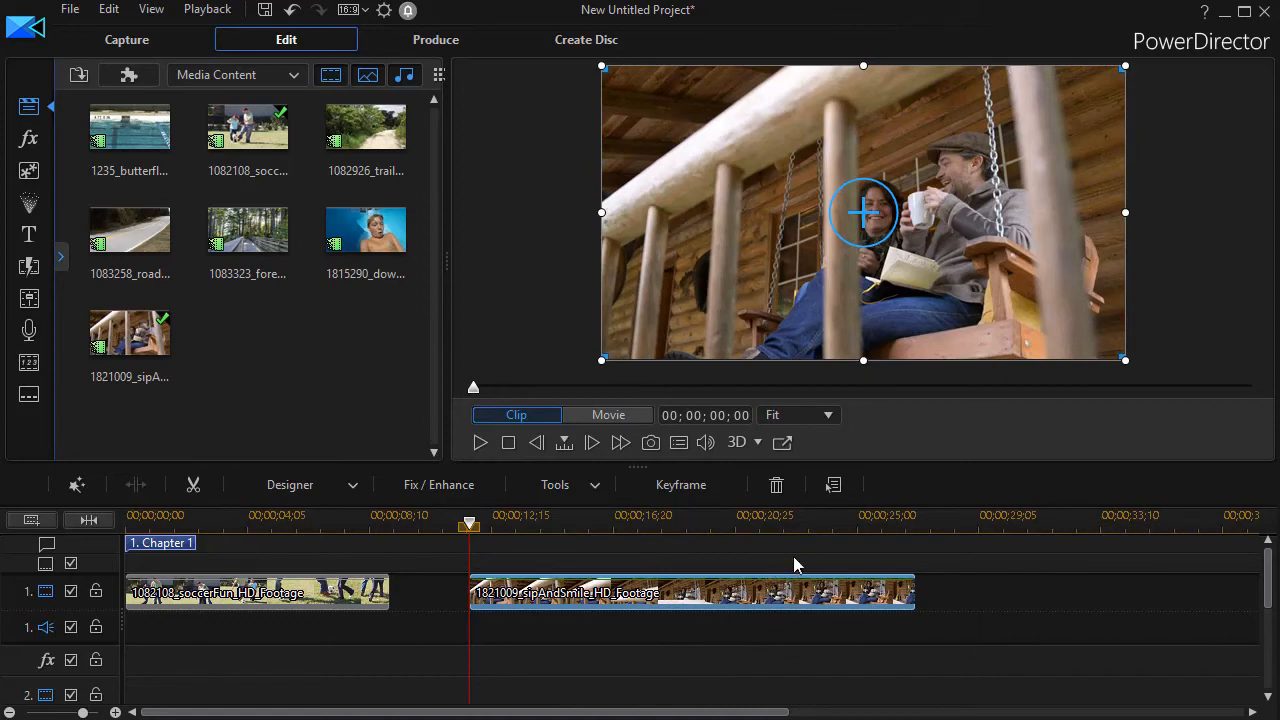
Split the sipAndSmile clip at clip time 00;00;11;09 and extend the second piece's start back to the footage beginning with Trim and Move Clips.
left_click(798, 524)
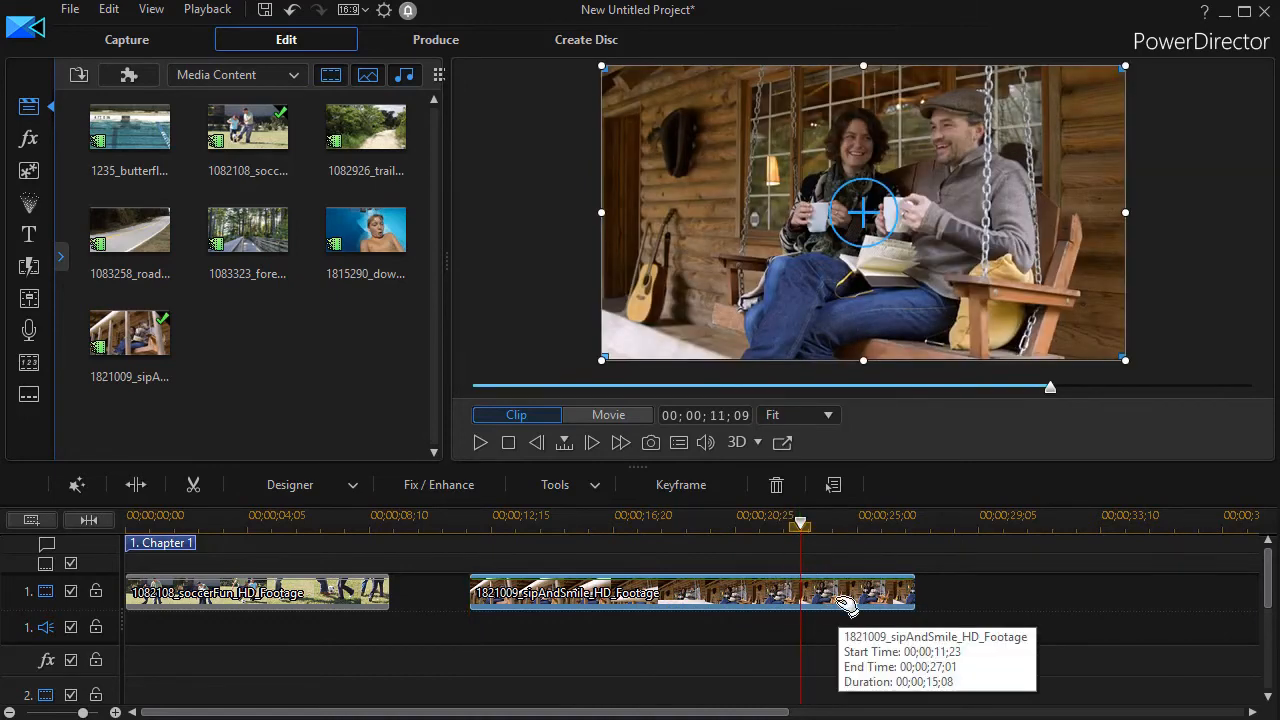
key("ctrl+t")
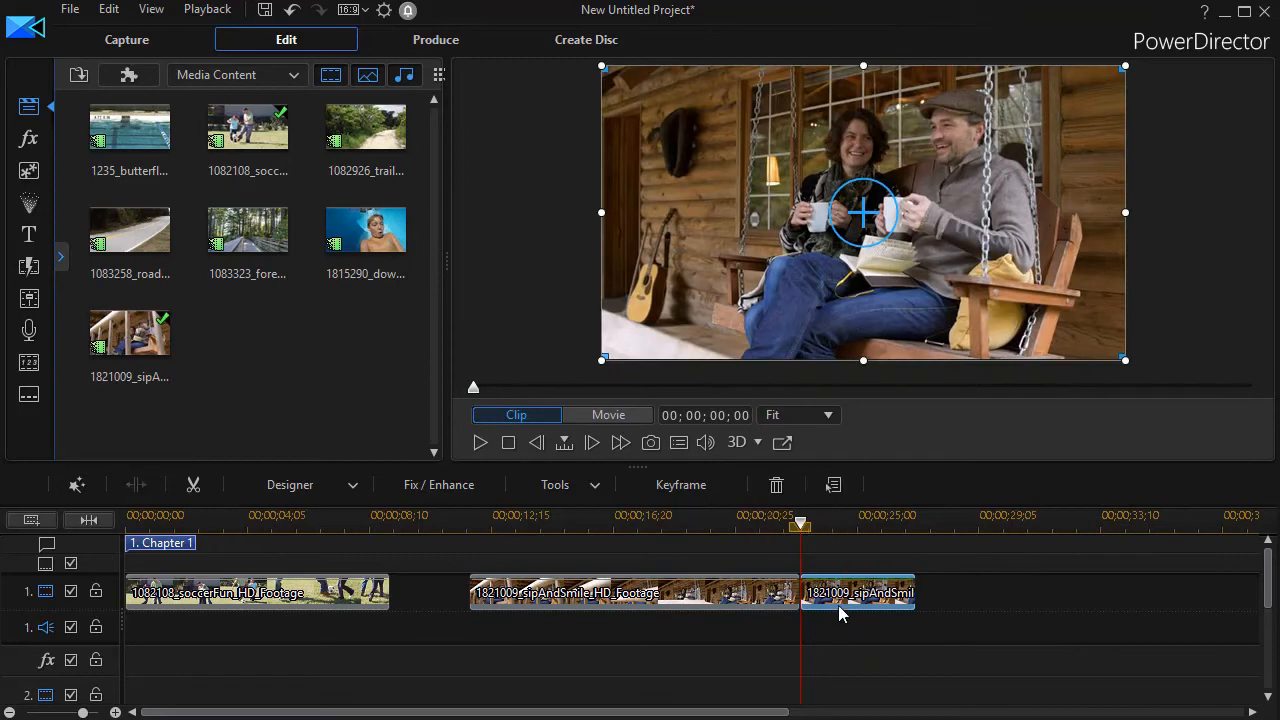
left_click_drag(850, 597, 748, 600)
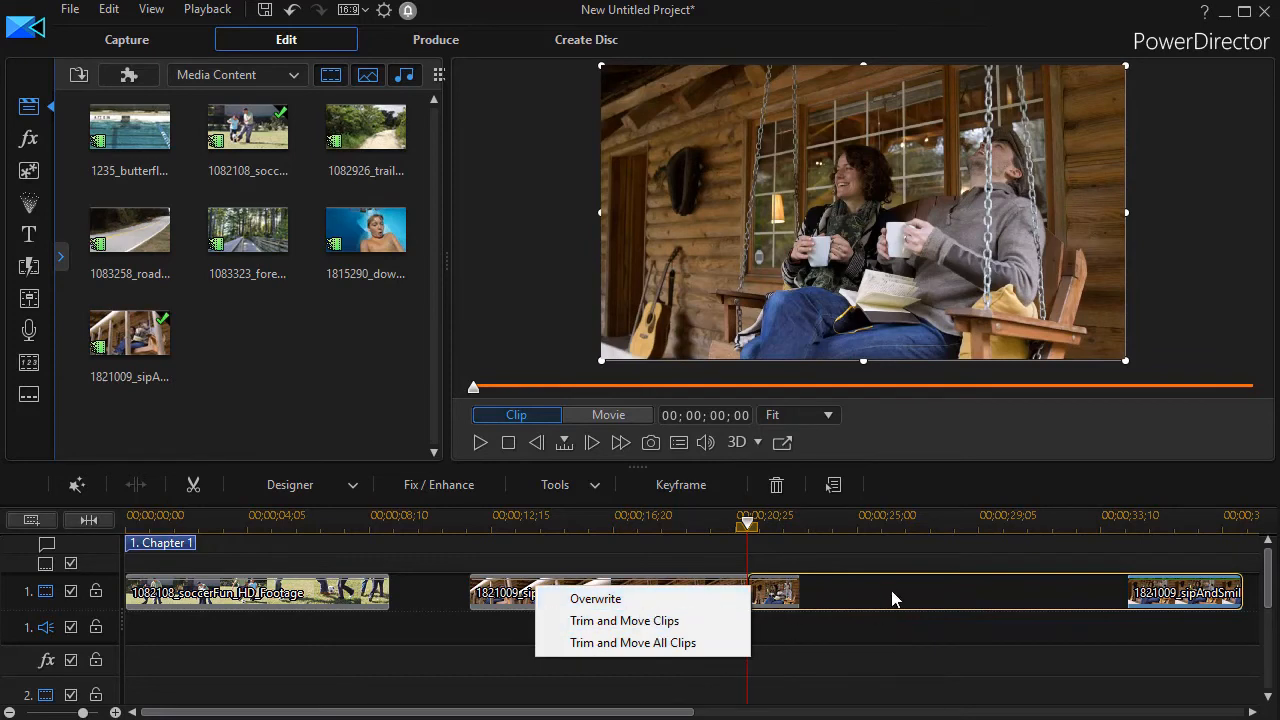
left_click(658, 628)
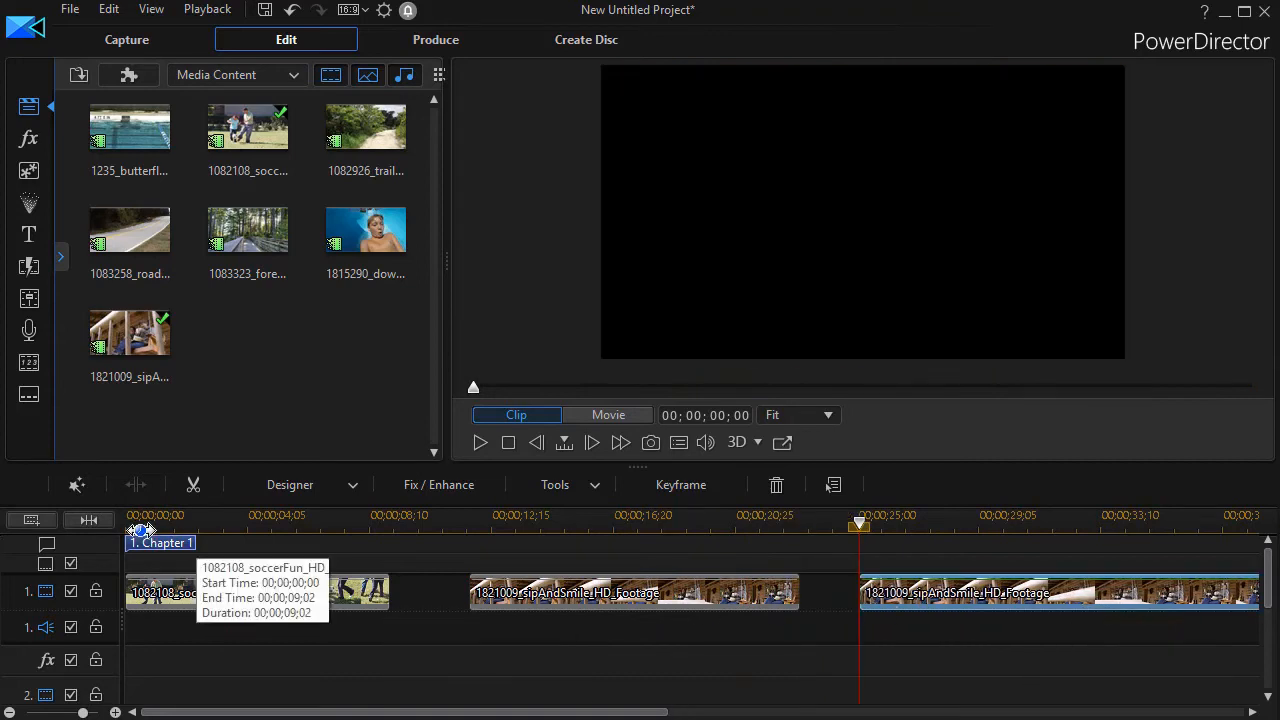
Fit the whole movie in the timeline and move the middle sipAndSmile clip earlier so it starts at 00;00;10;08.
left_click(92, 520)
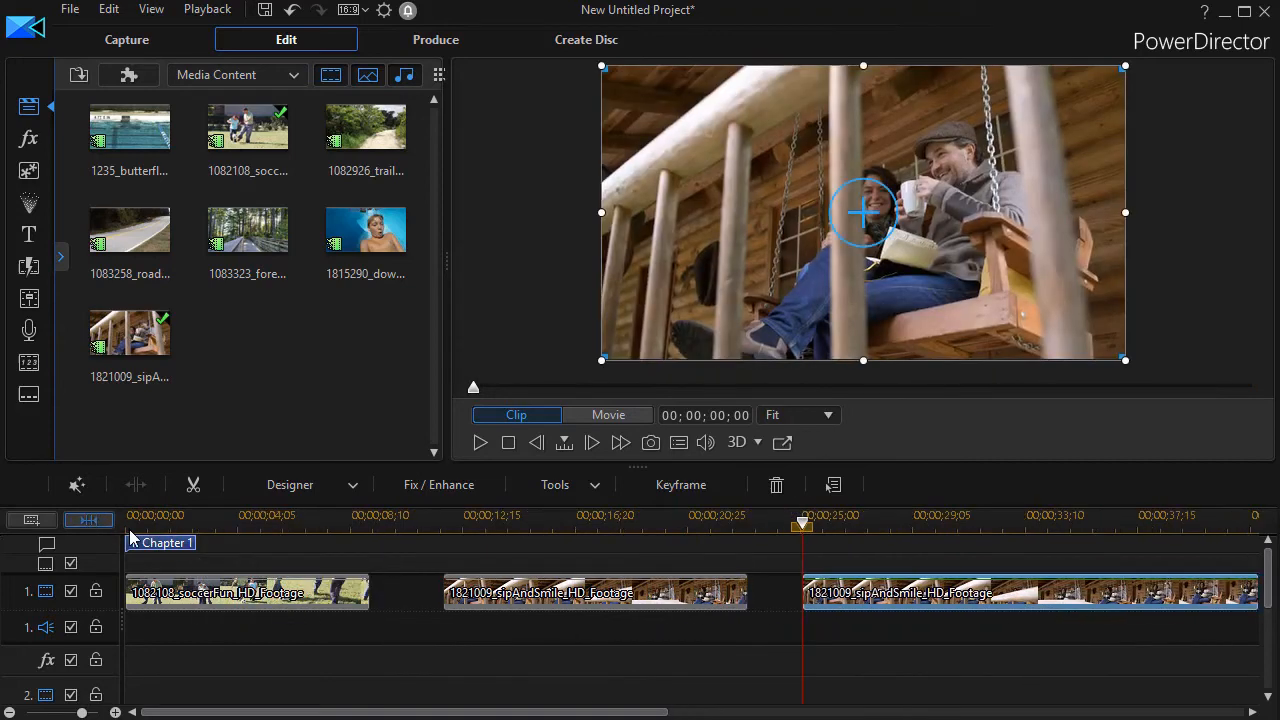
left_click(698, 597)
left_click_drag(698, 597, 658, 598)
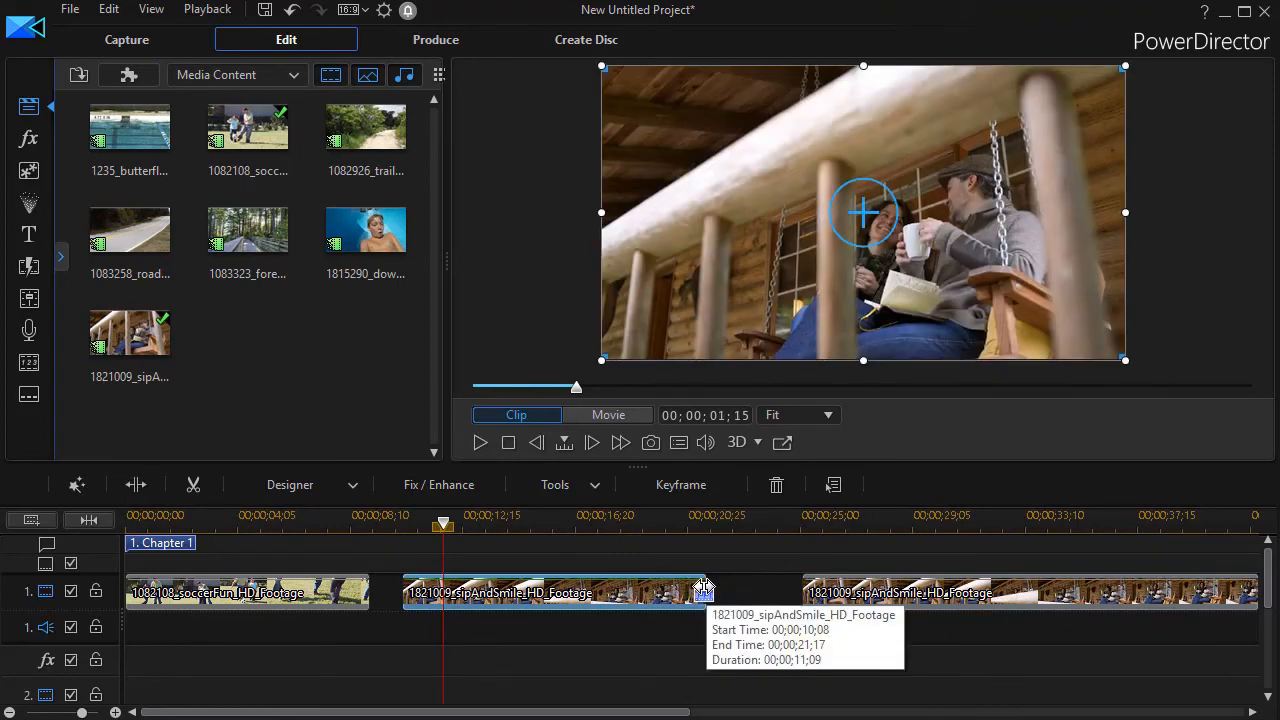
Trim the middle clip's end to 00;00;12;03 using Trim Only and extend it slightly to a duration of 00;00;02;04.
left_click_drag(707, 601, 452, 601)
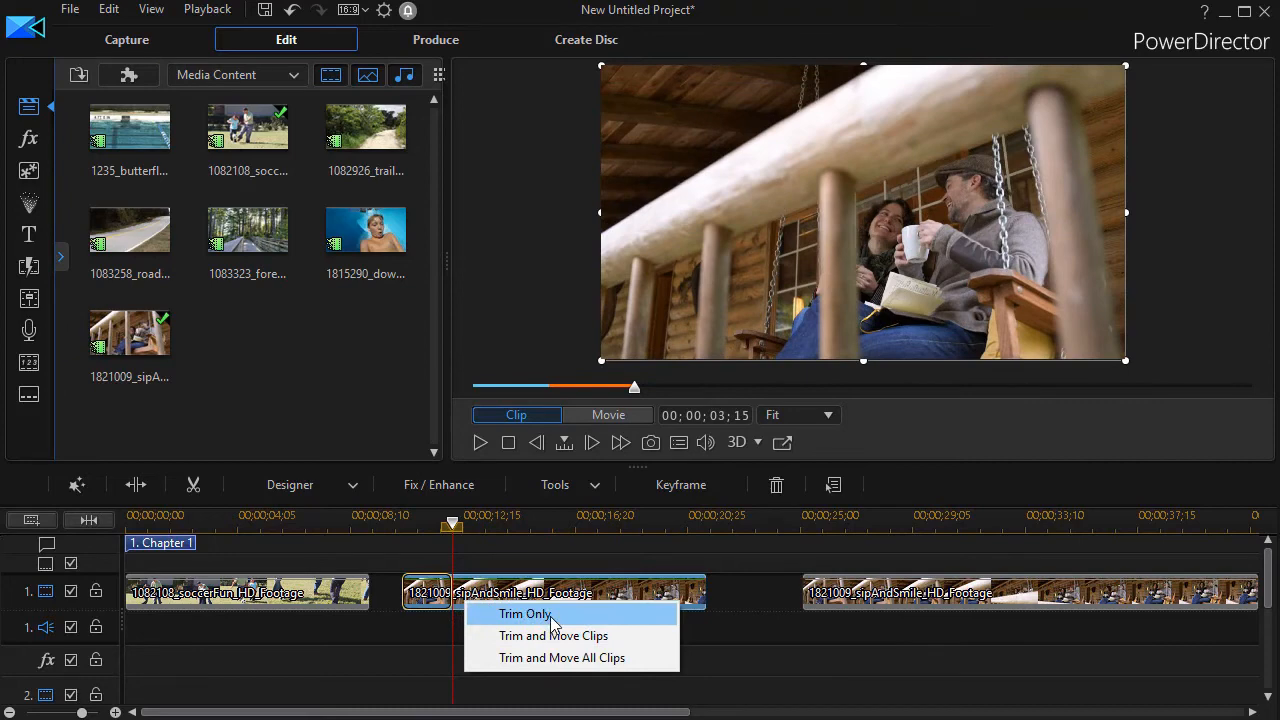
left_click(525, 614)
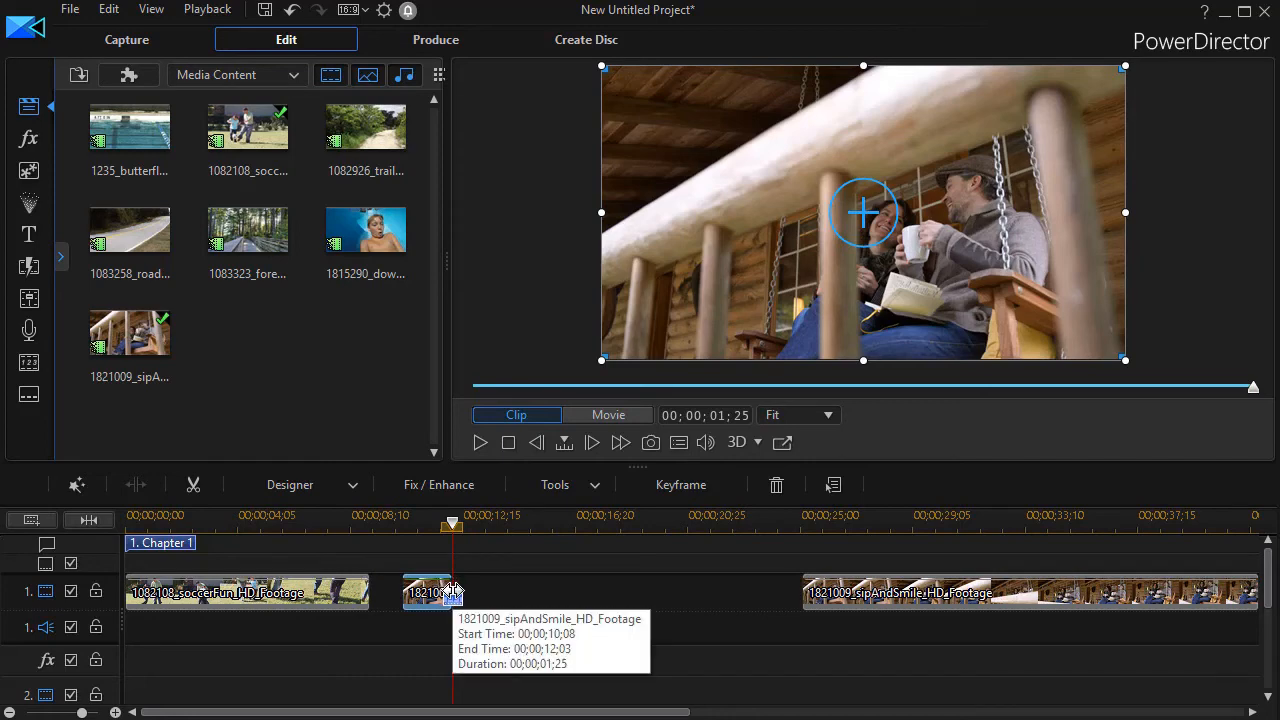
left_click(457, 594)
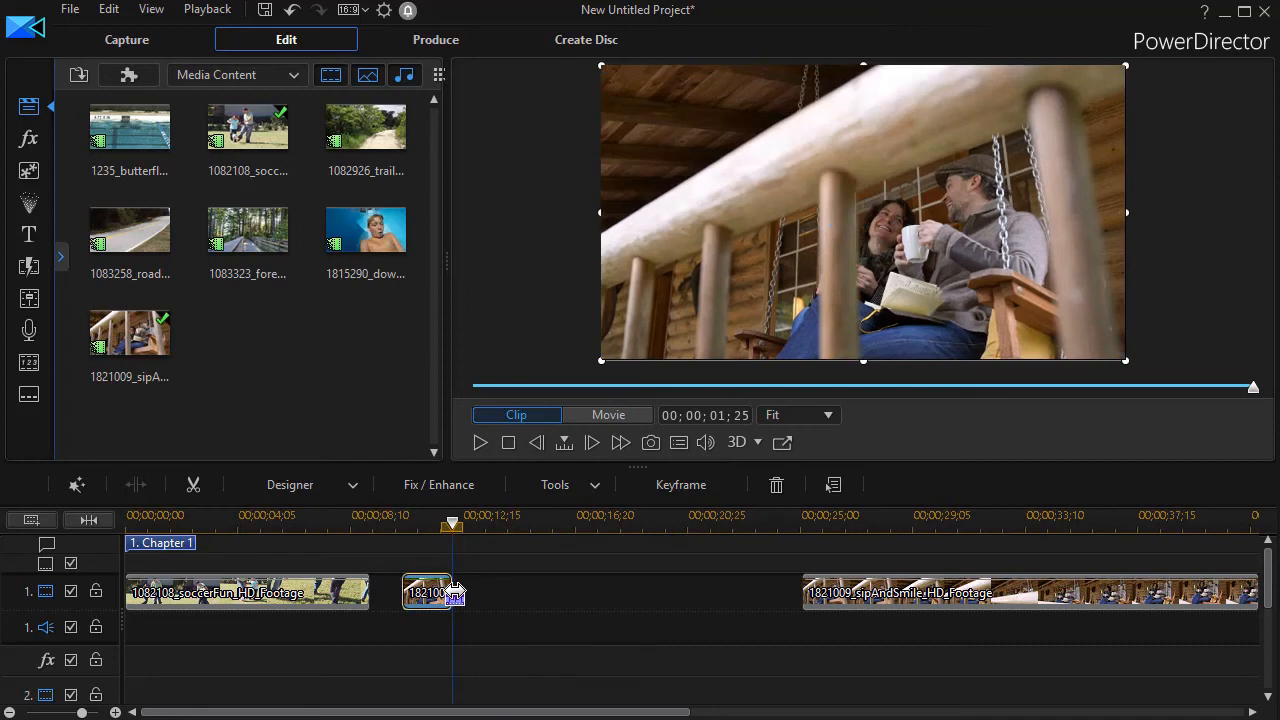
left_click_drag(459, 596, 461, 597)
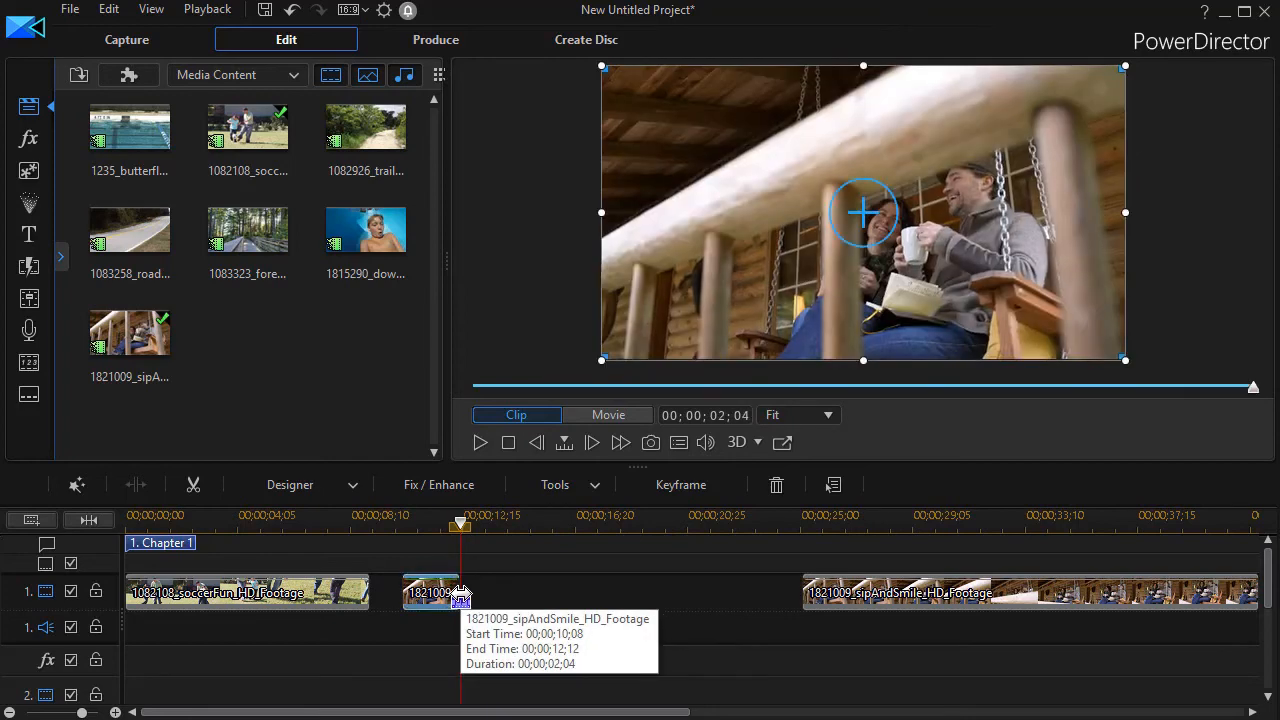